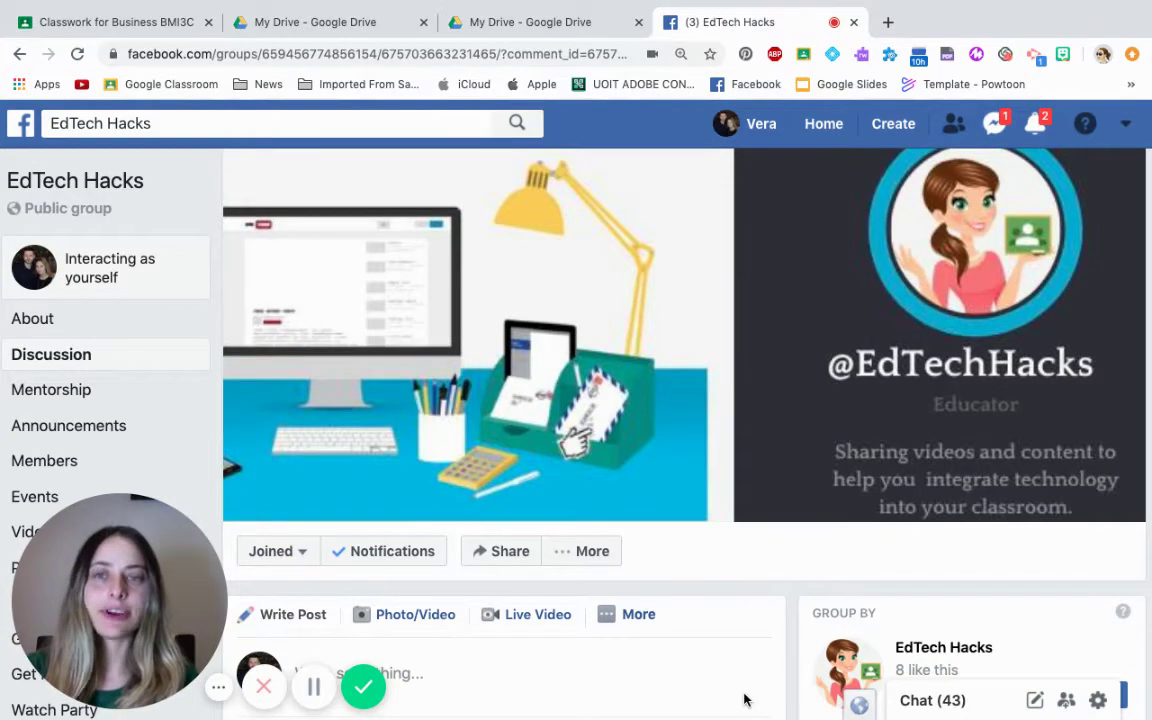
Create a new folder named 'Student 3 Folder' in My Drive
left_click(15, 121)
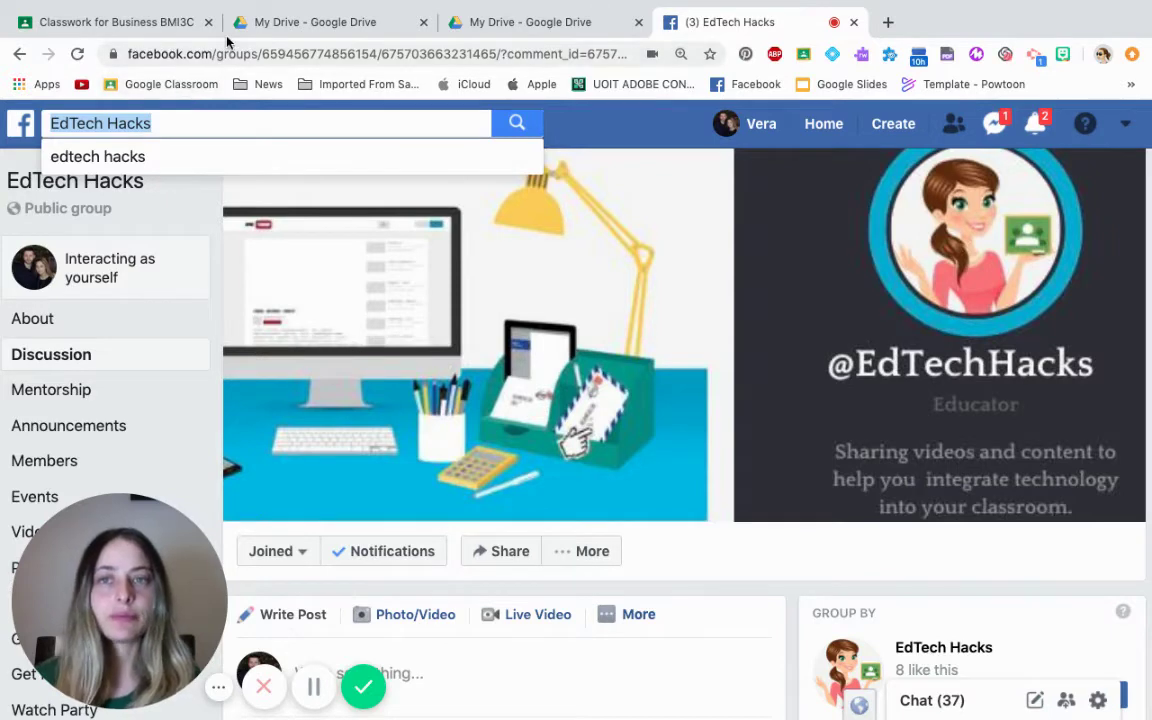
left_click(277, 35)
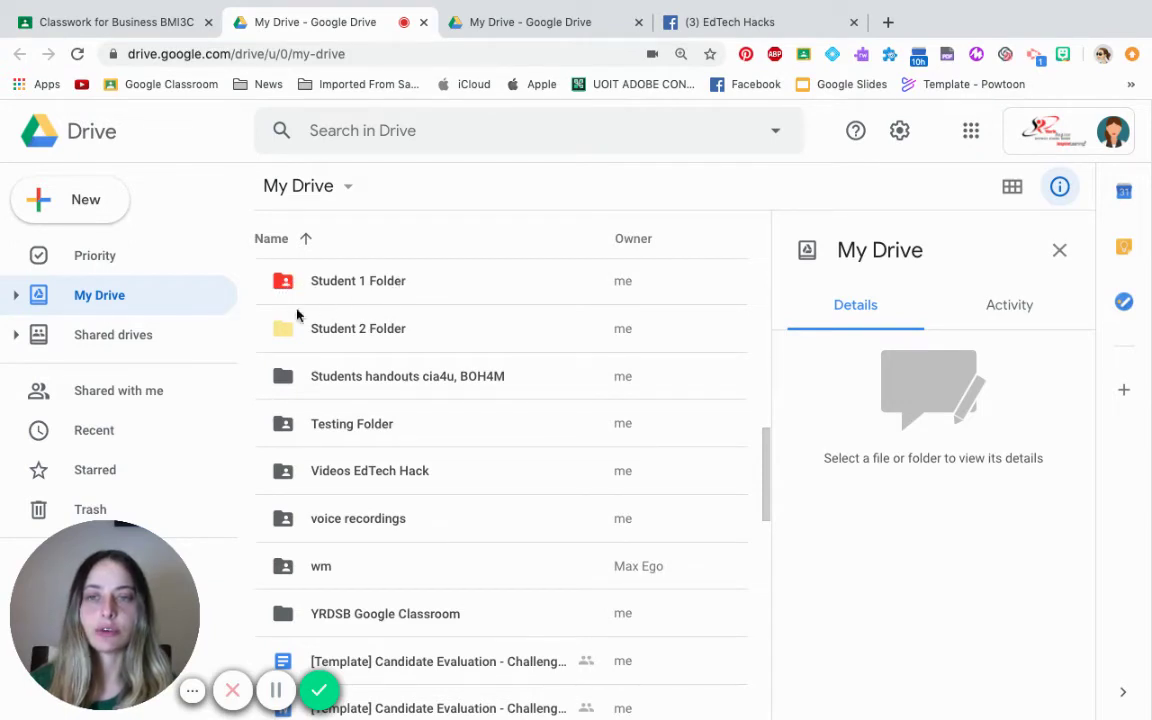
left_click(103, 203)
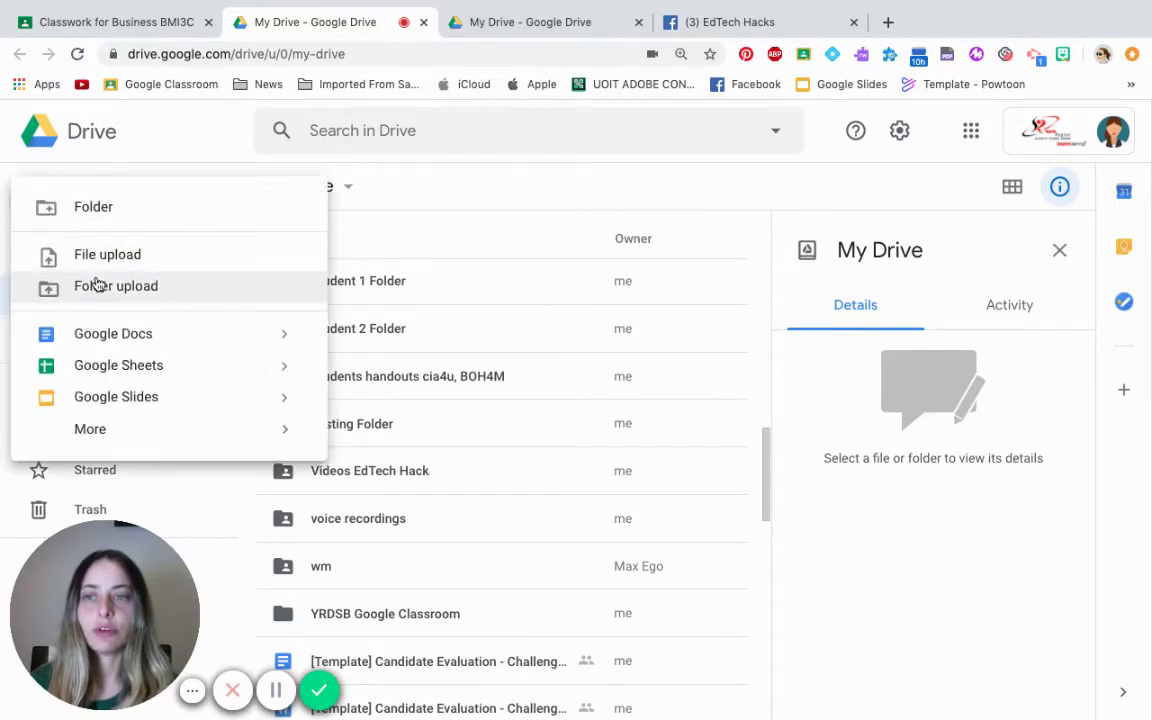
left_click(129, 215)
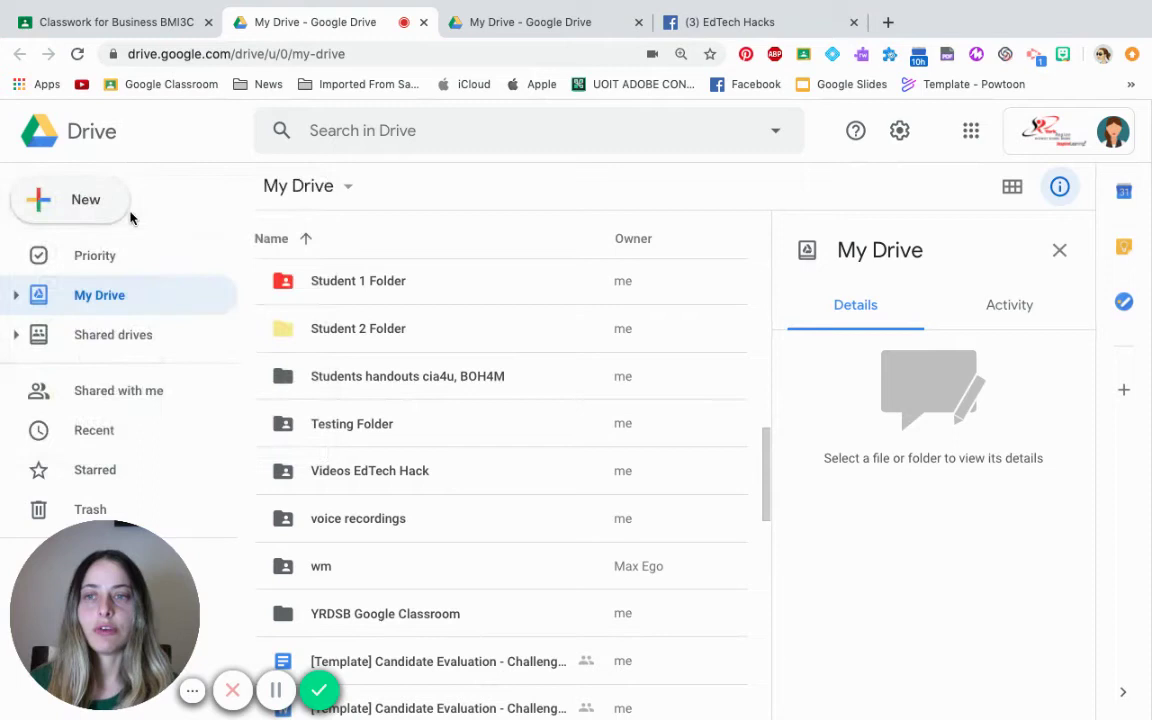
type("S")
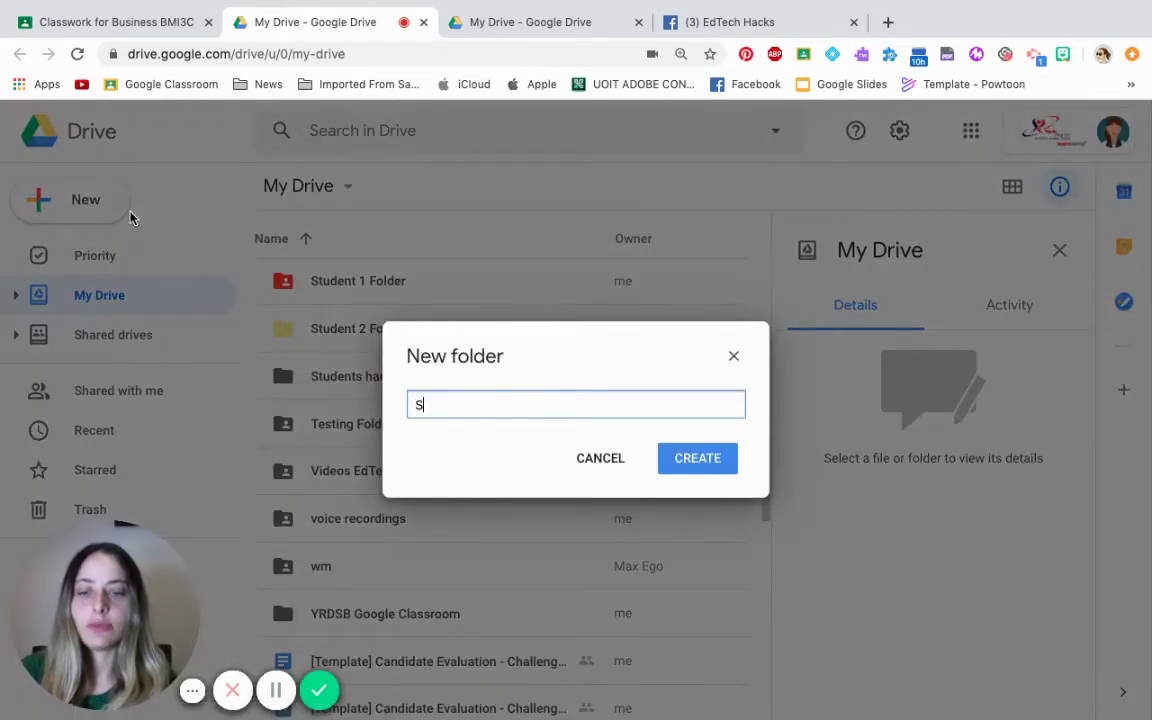
type("tudent 3")
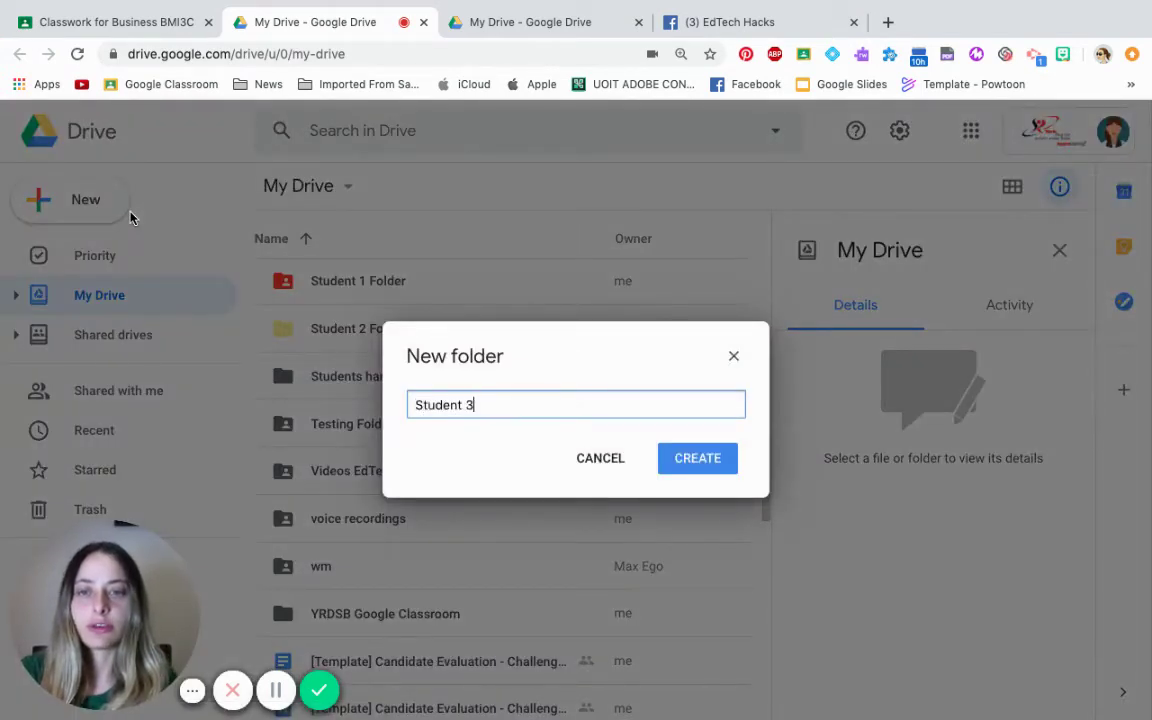
type(" Folde")
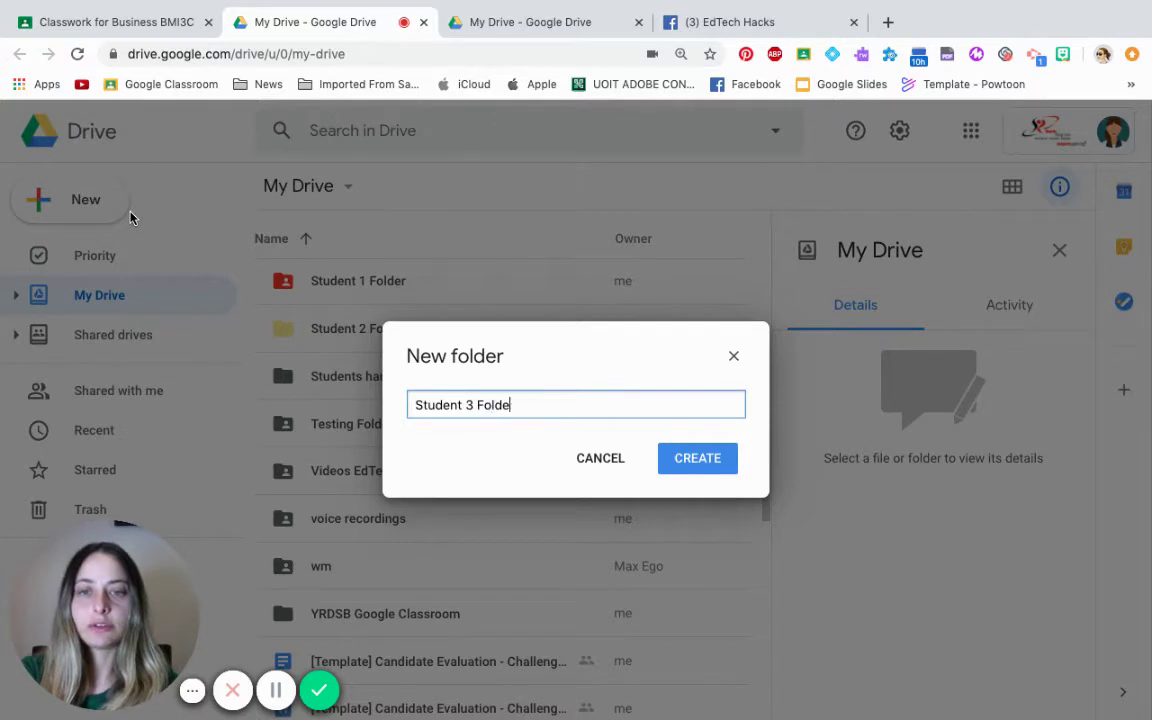
type("r")
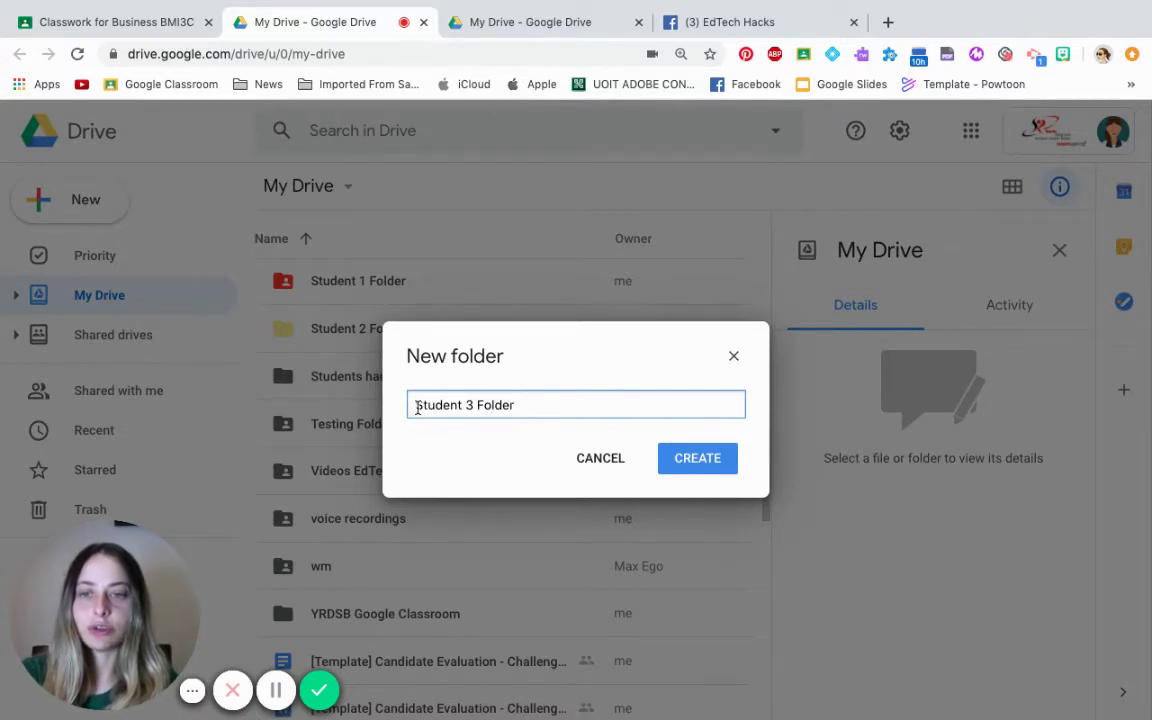
left_click(685, 459)
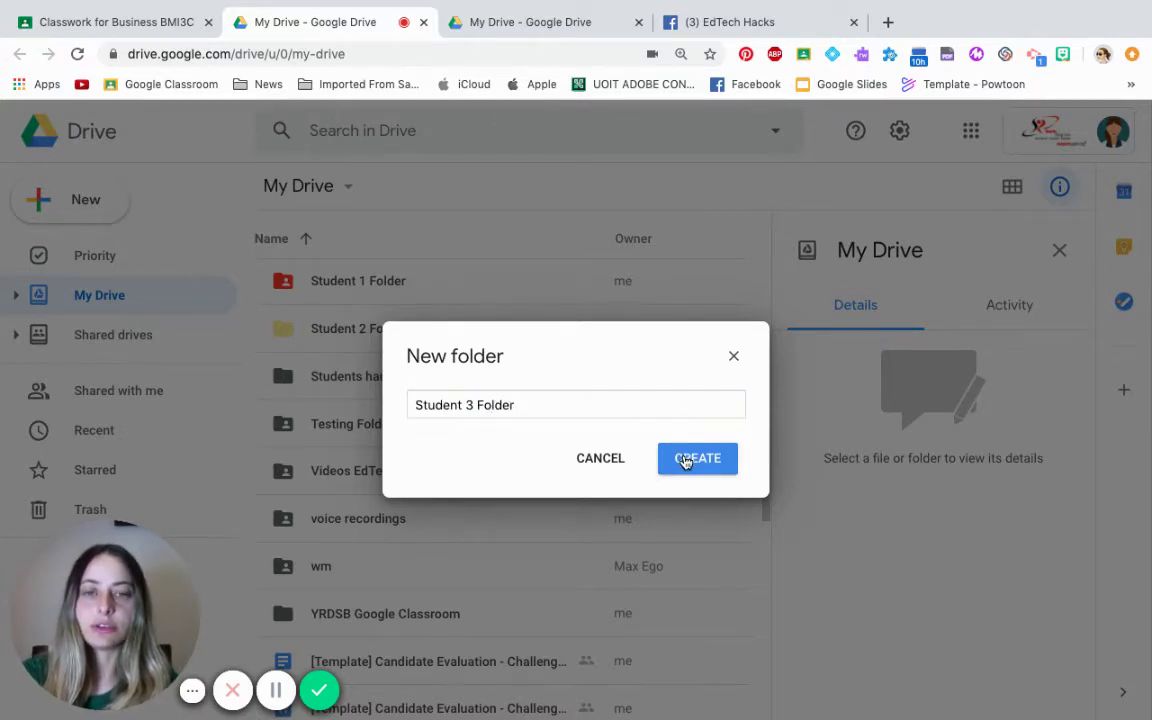
Change the color of Student 3 Folder to purple
scroll(340, 334, "down", 1)
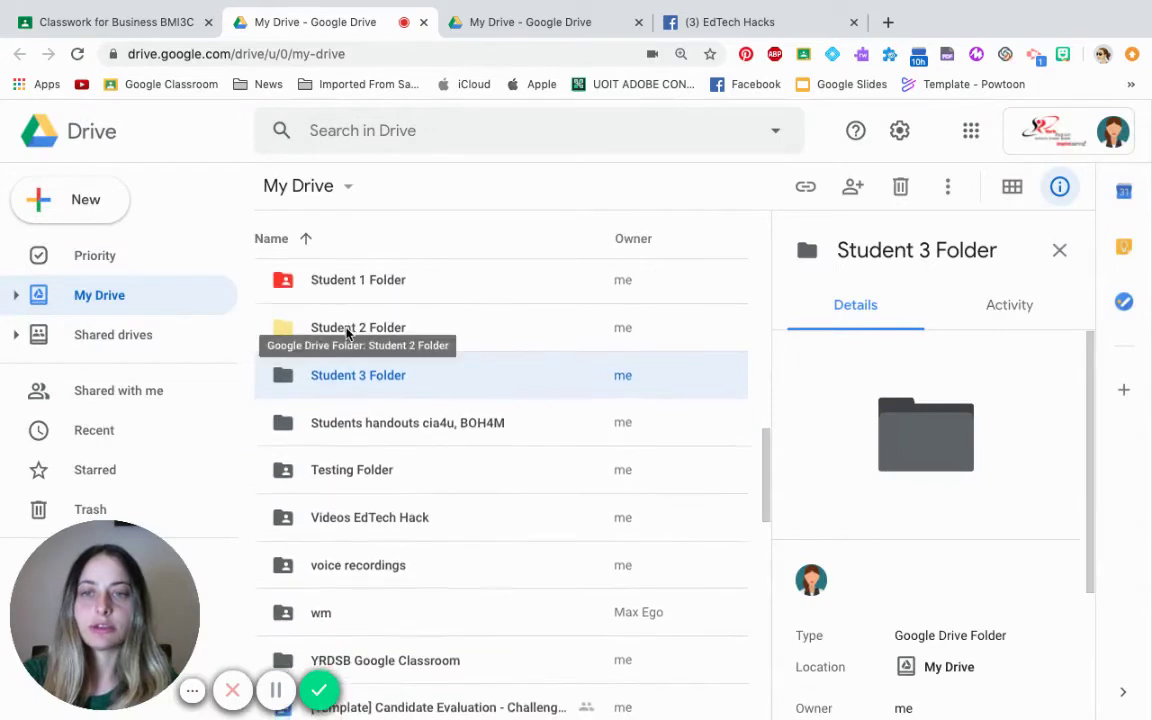
right_click(291, 377)
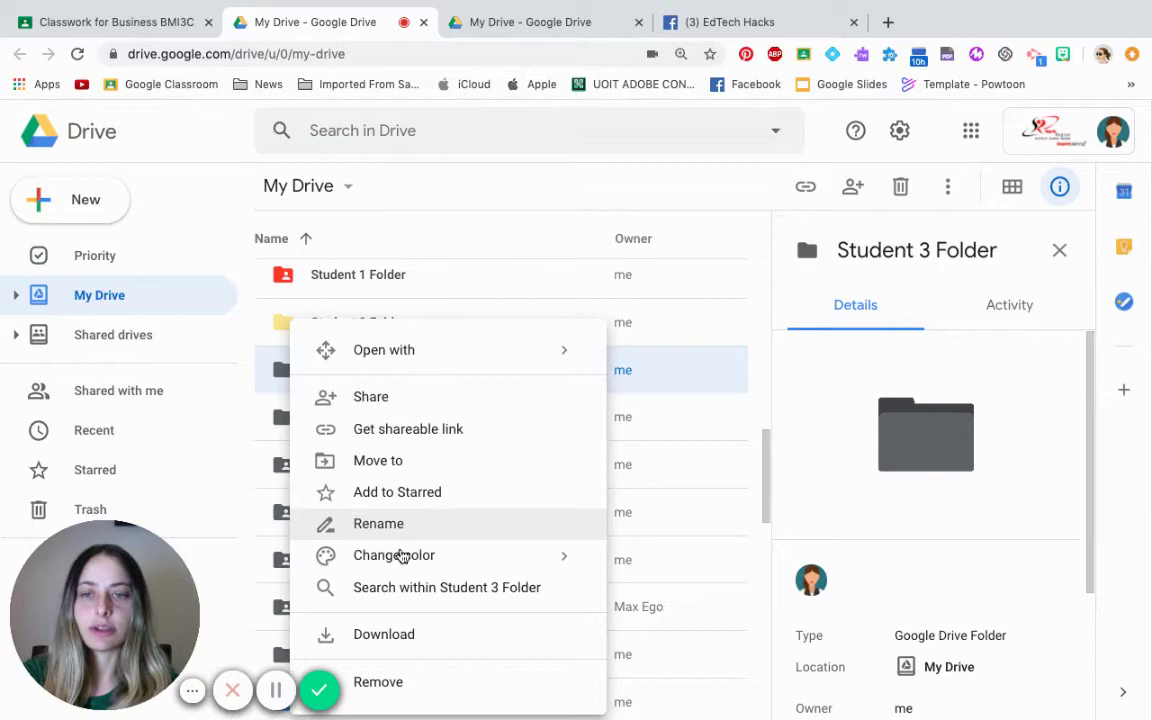
mouse_move(394, 555)
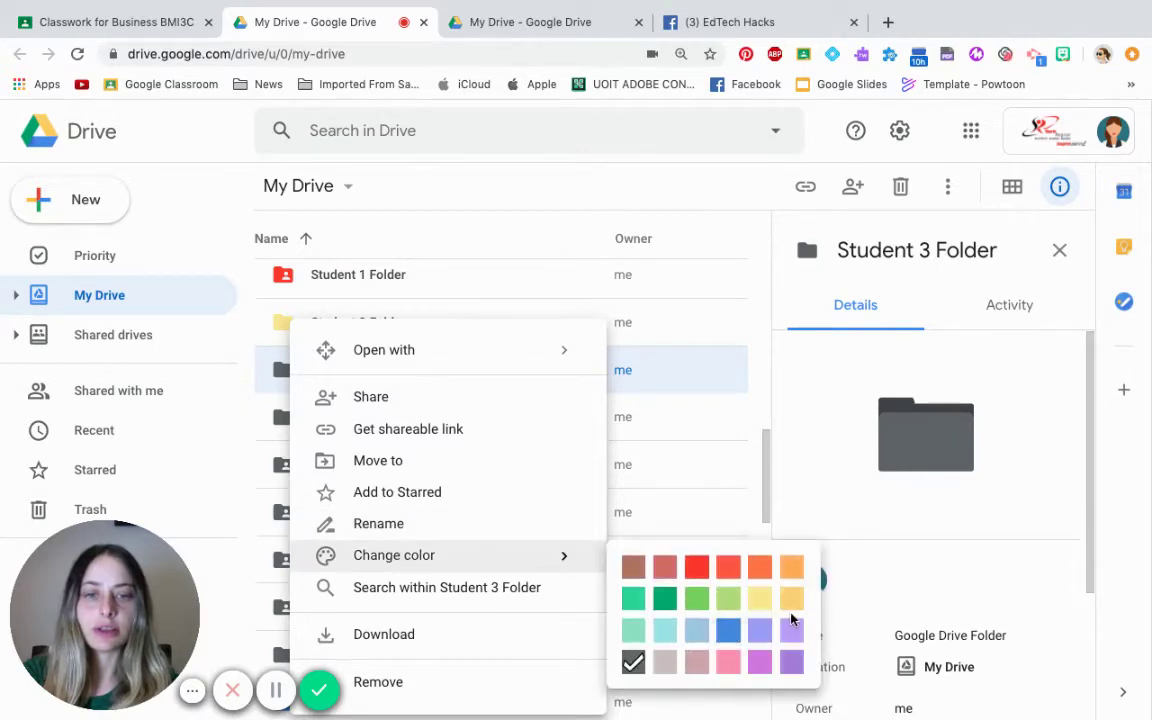
left_click(791, 628)
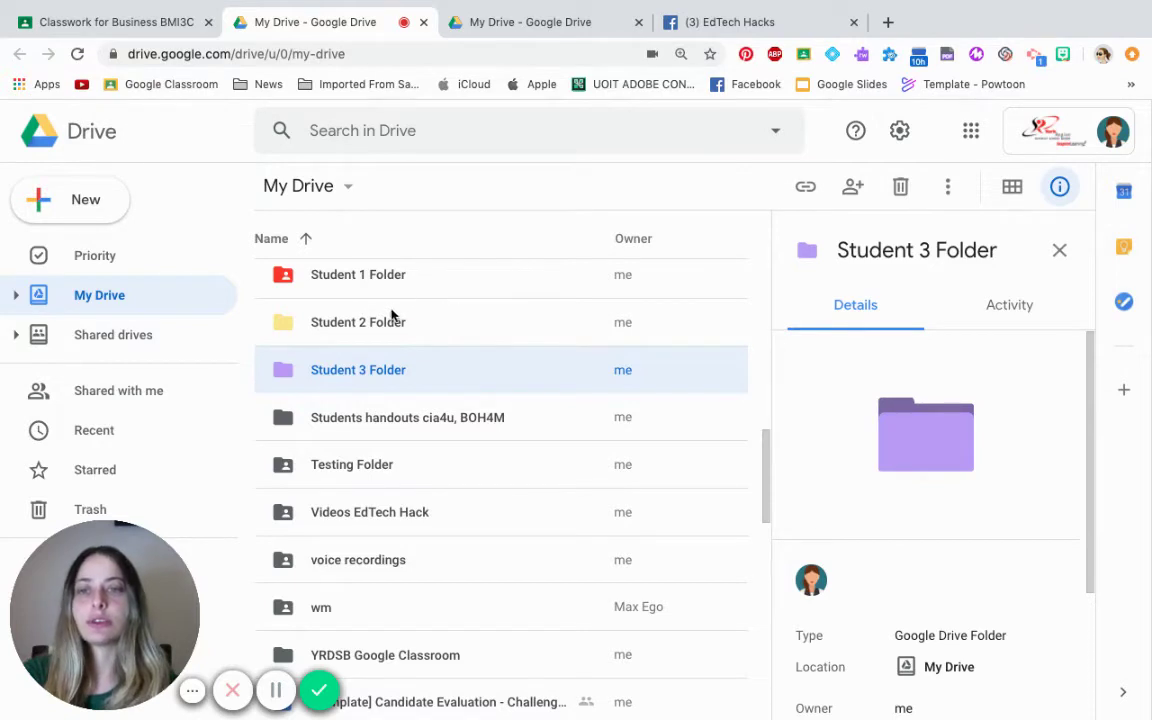
Share Student 1 Folder by link so anyone at York Region District School can edit it
left_click(394, 289)
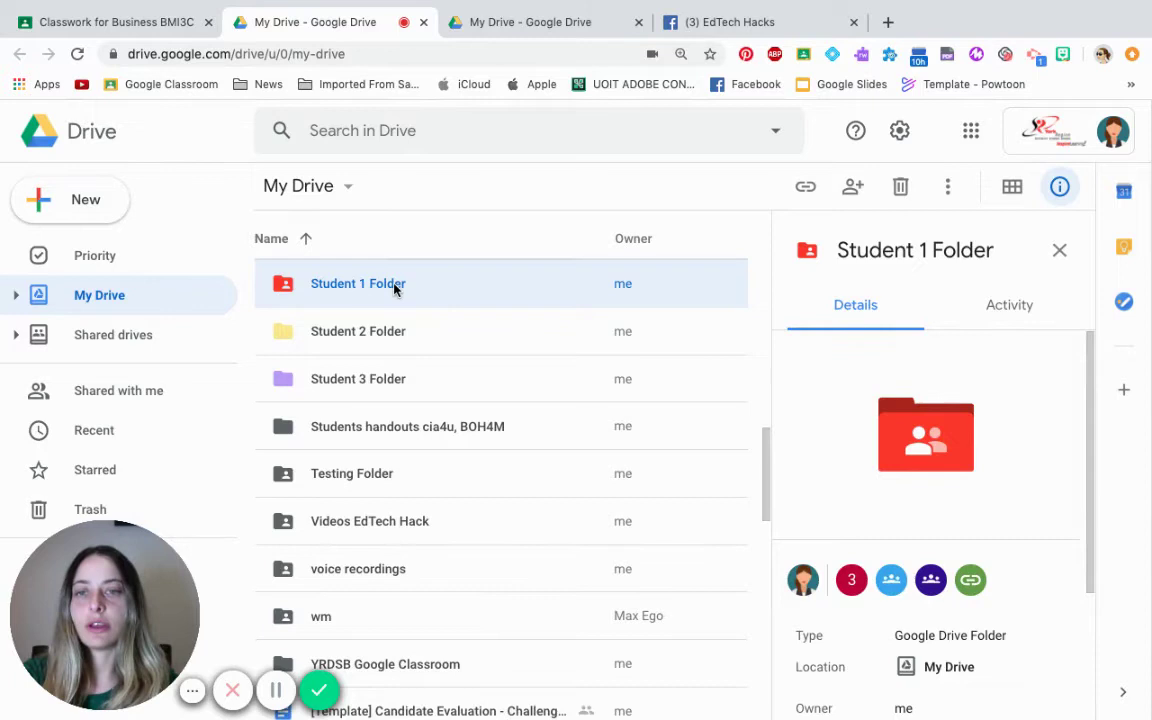
right_click(394, 289)
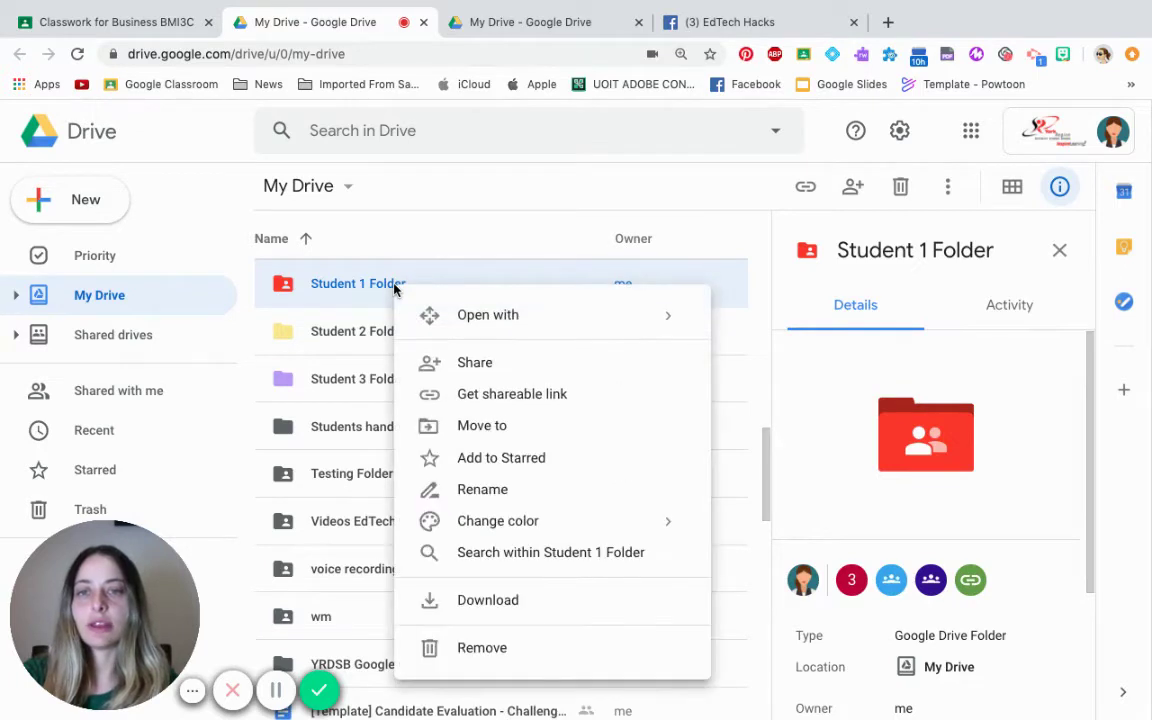
left_click(491, 372)
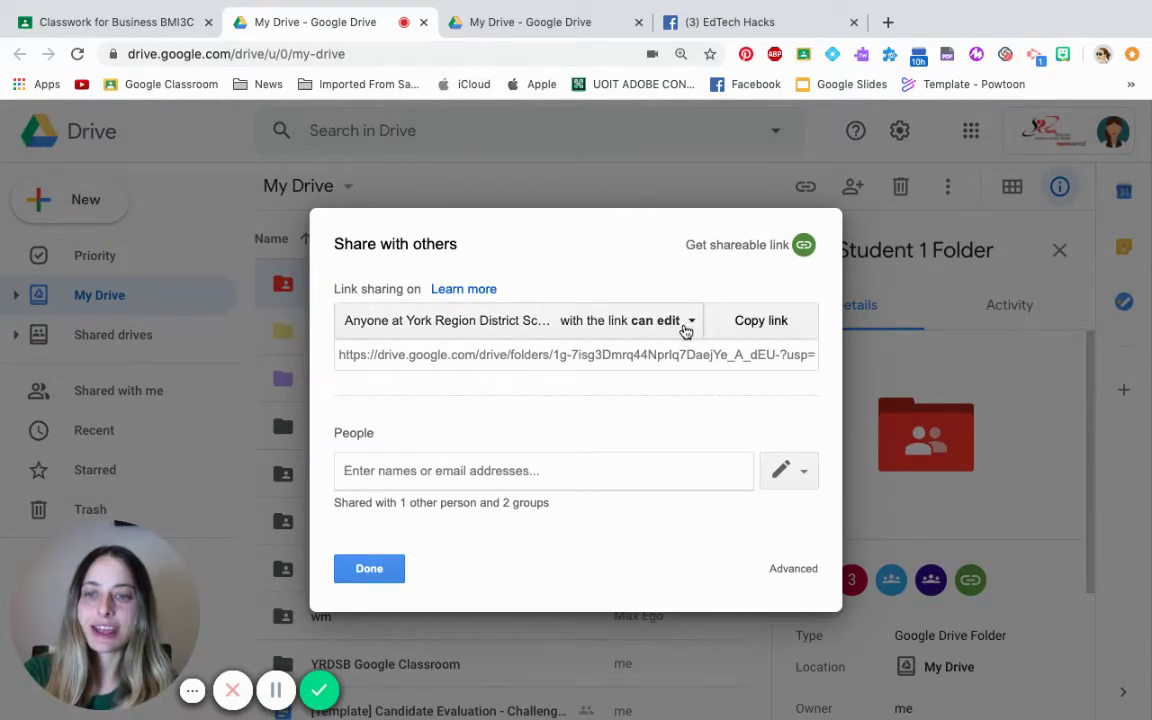
left_click(738, 354)
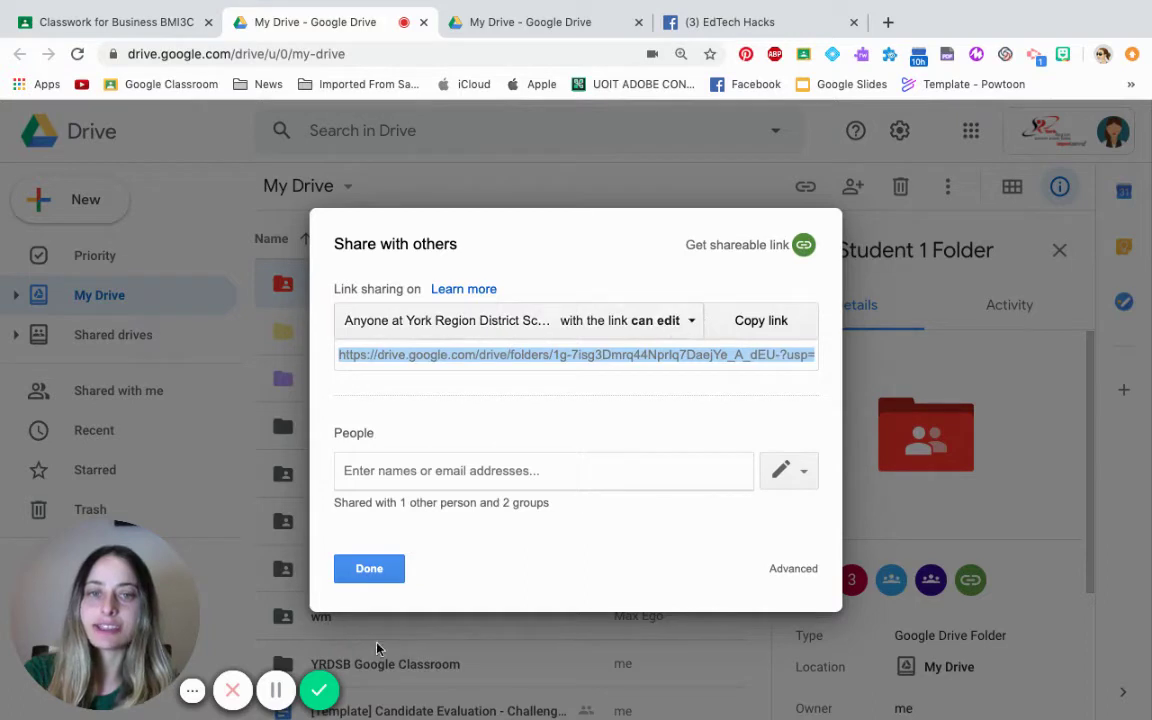
left_click(360, 570)
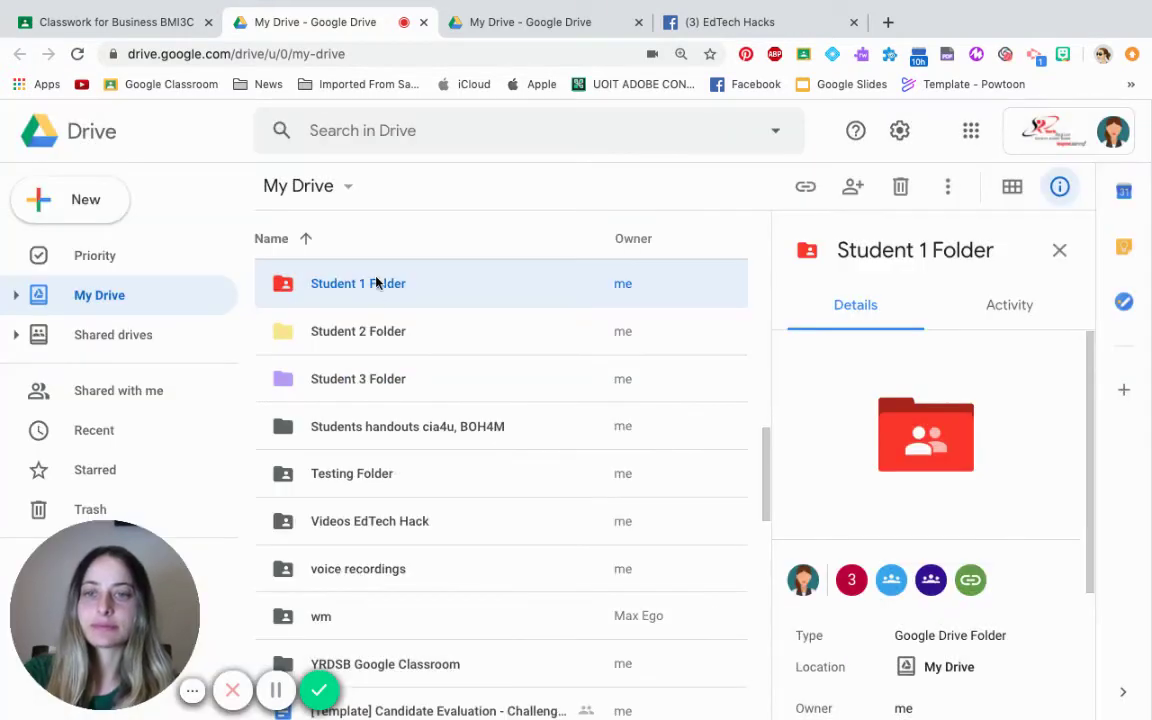
Start a new Business class assignment titled 'Your personal Folder'
left_click(126, 26)
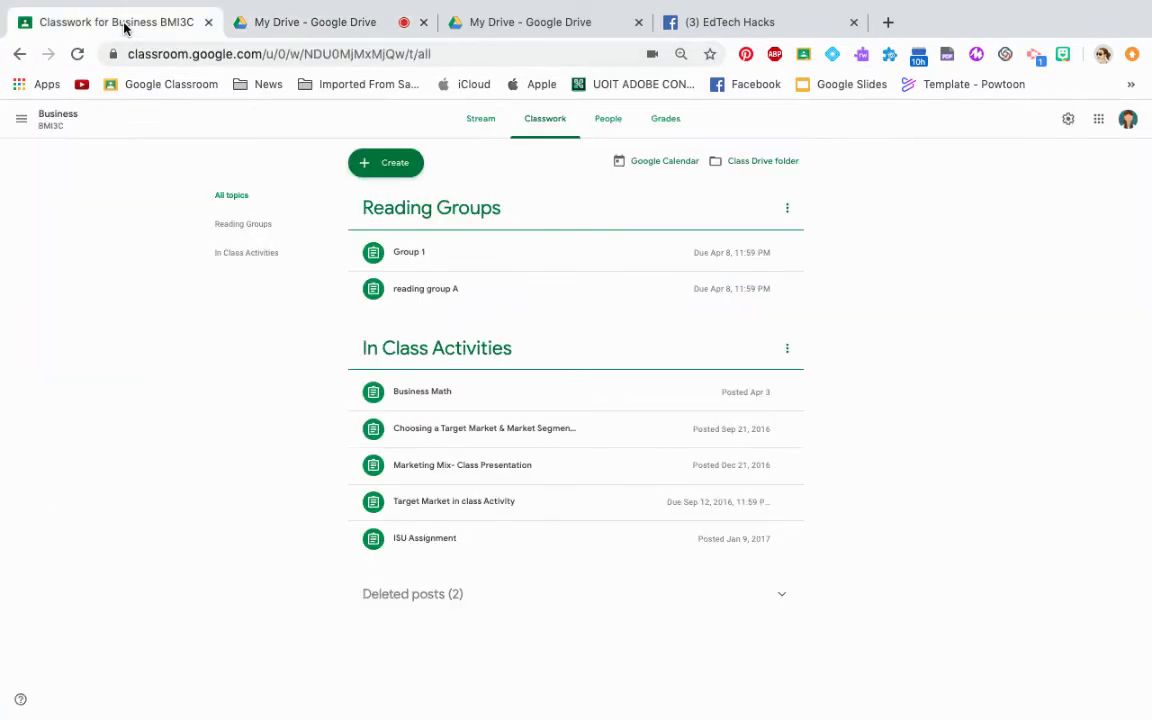
left_click(392, 166)
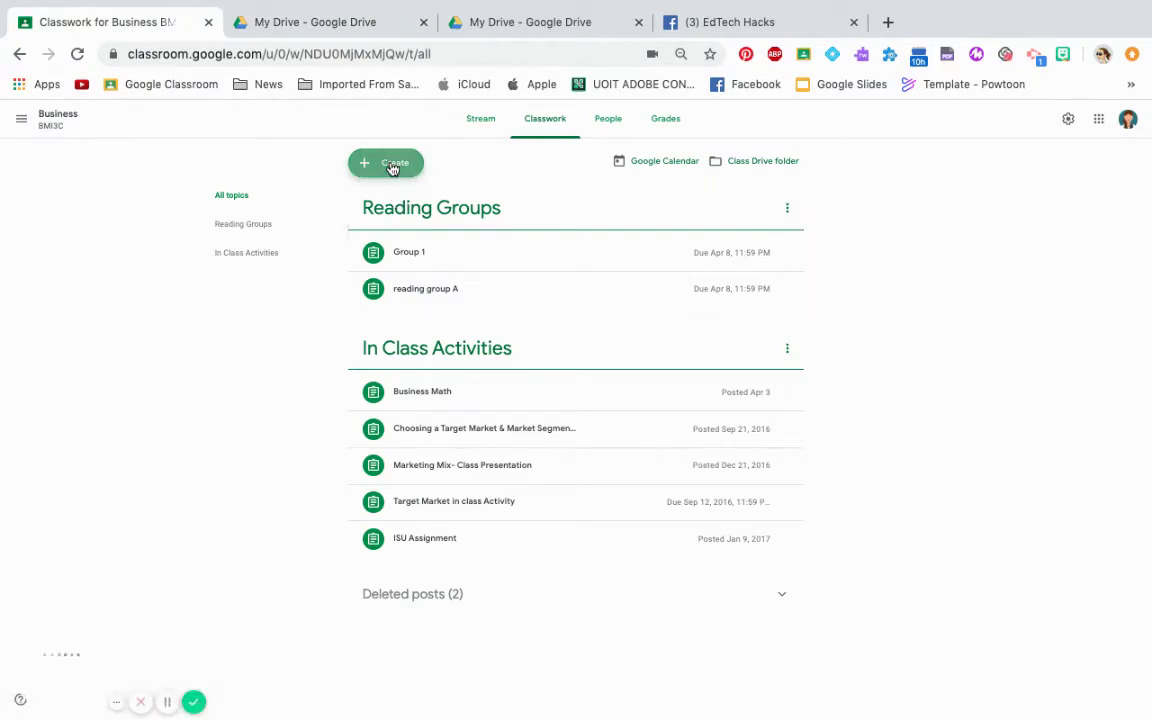
left_click(394, 199)
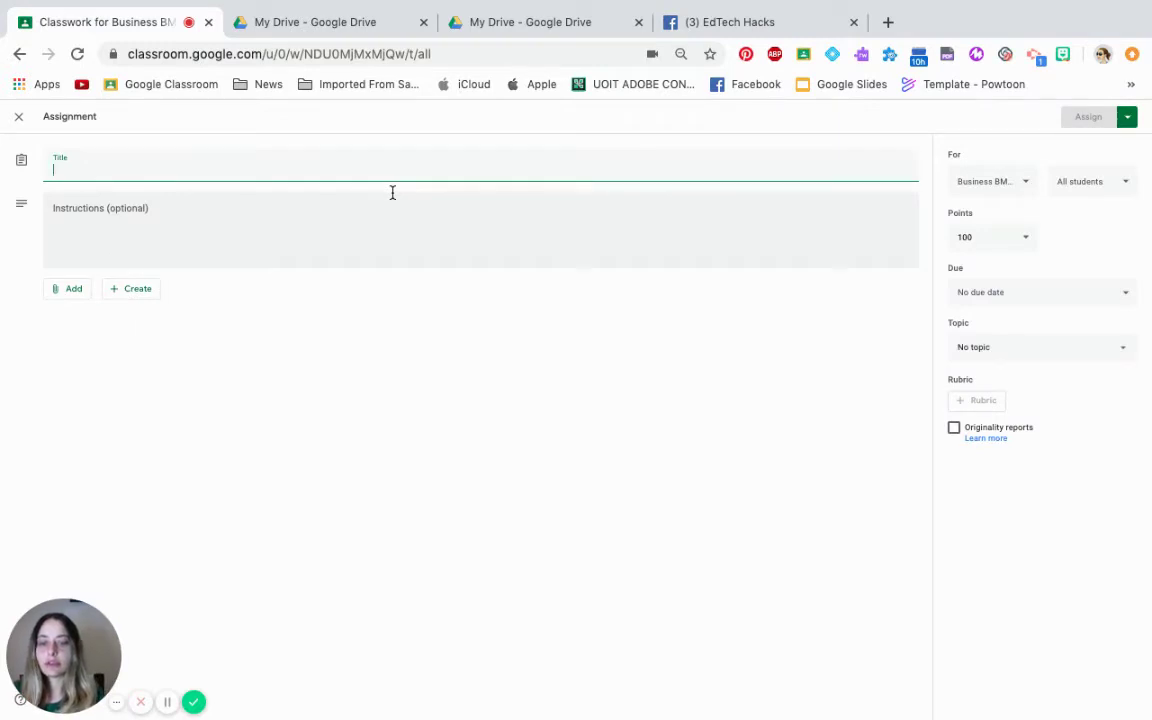
type("Y")
type("our personal Fo")
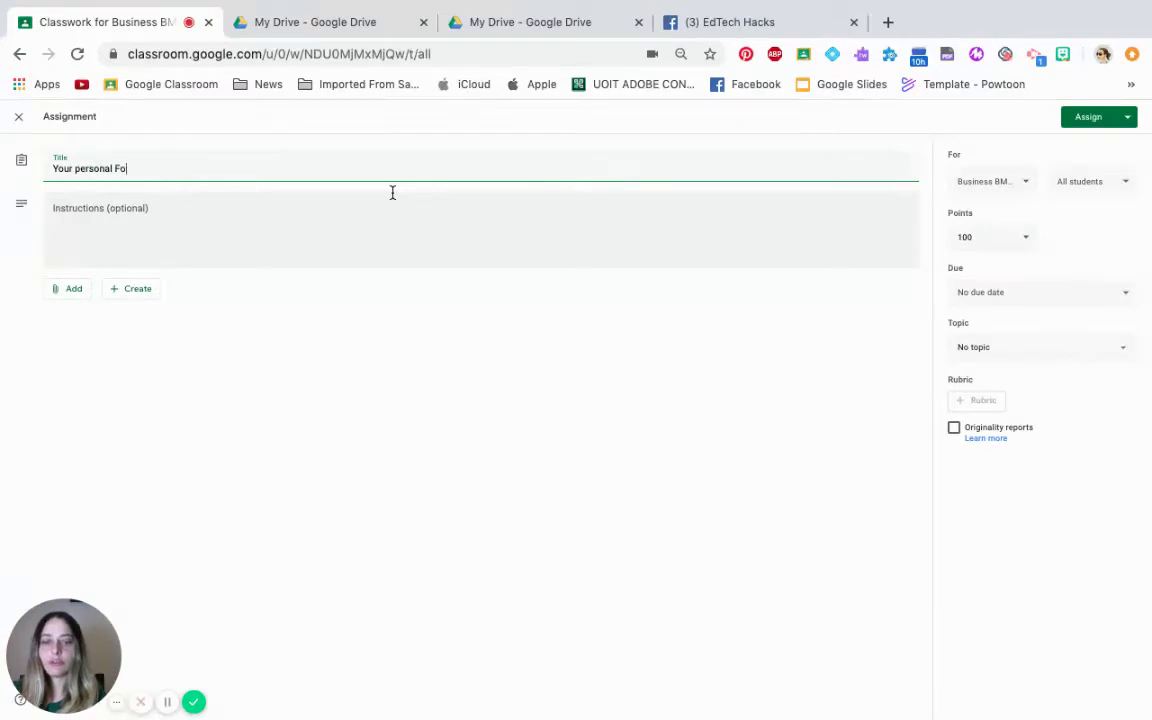
type("lder")
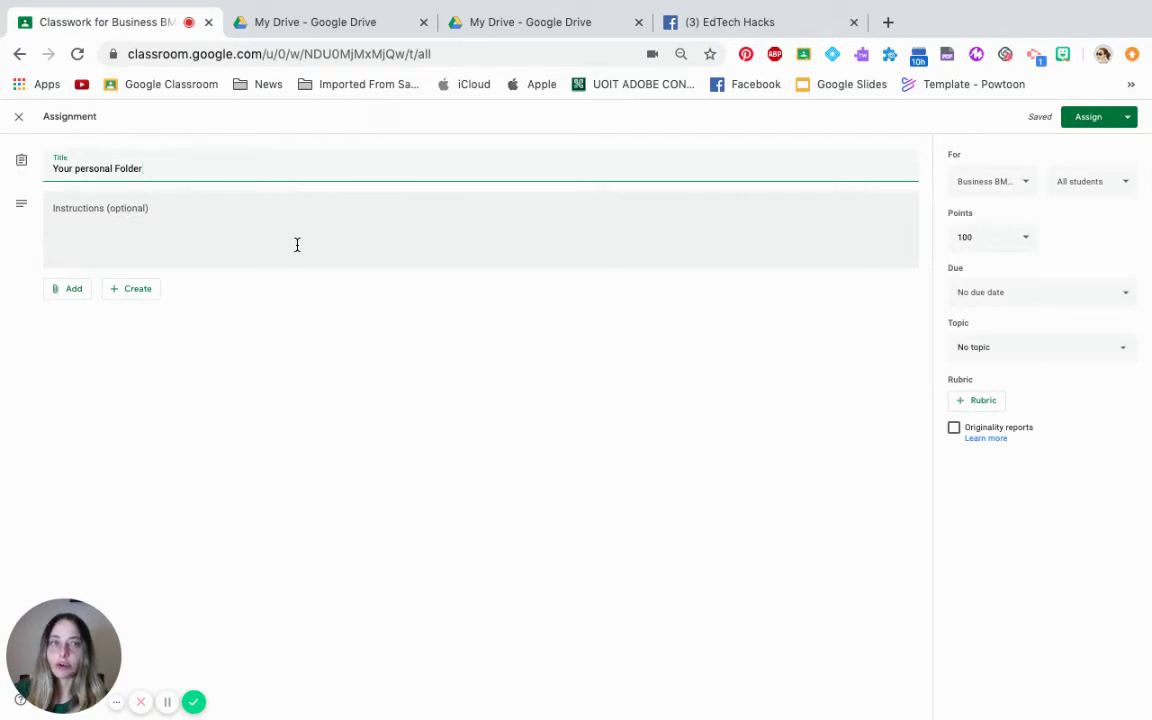
Limit the assignment to a single student instead of all students
left_click(1089, 190)
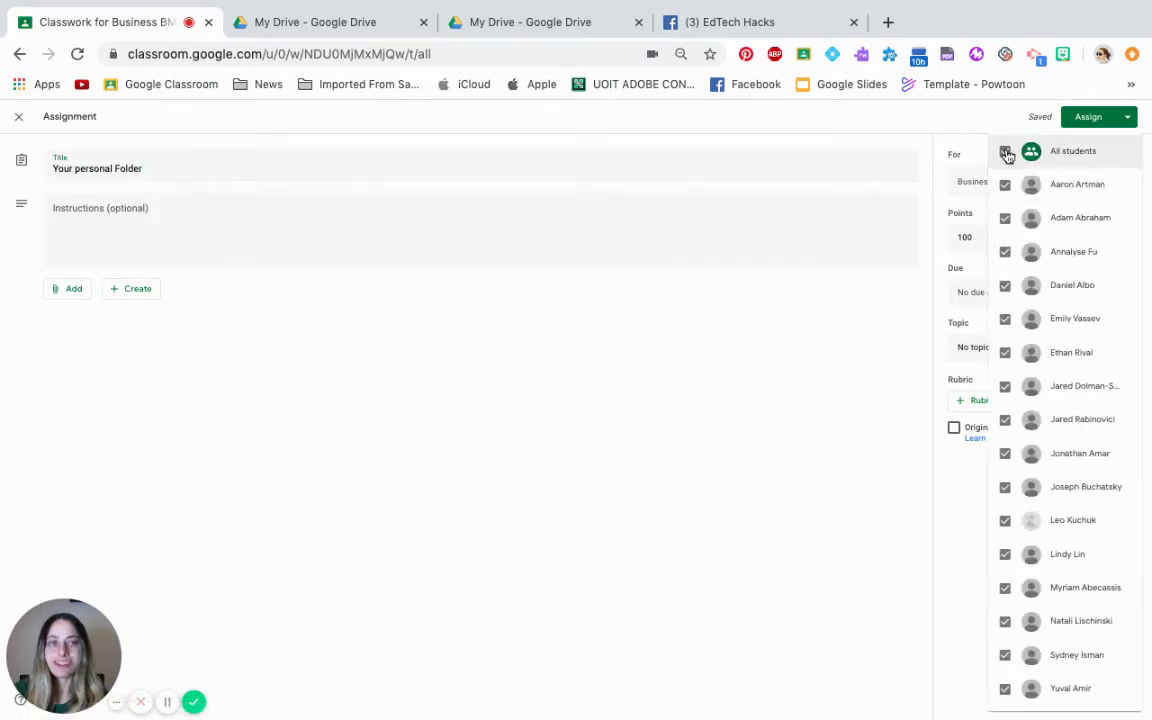
left_click(1005, 151)
left_click(1005, 186)
left_click(861, 257)
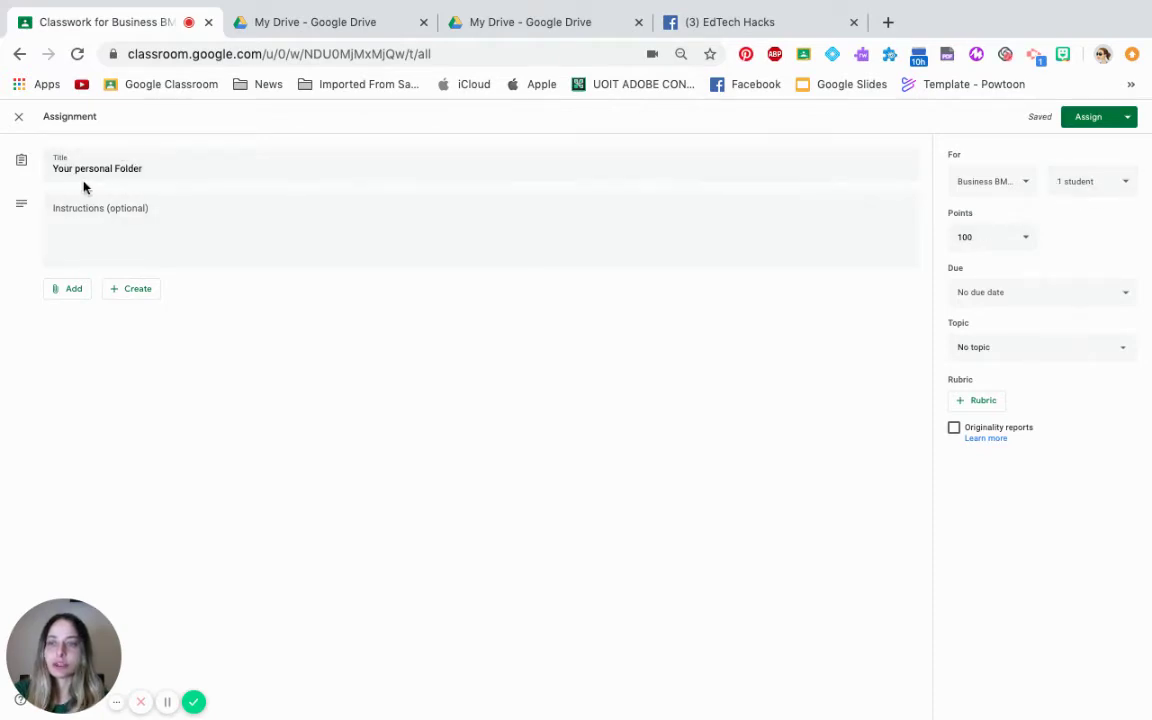
Attach the Student 1 Folder sharing link to the assignment
left_click(80, 298)
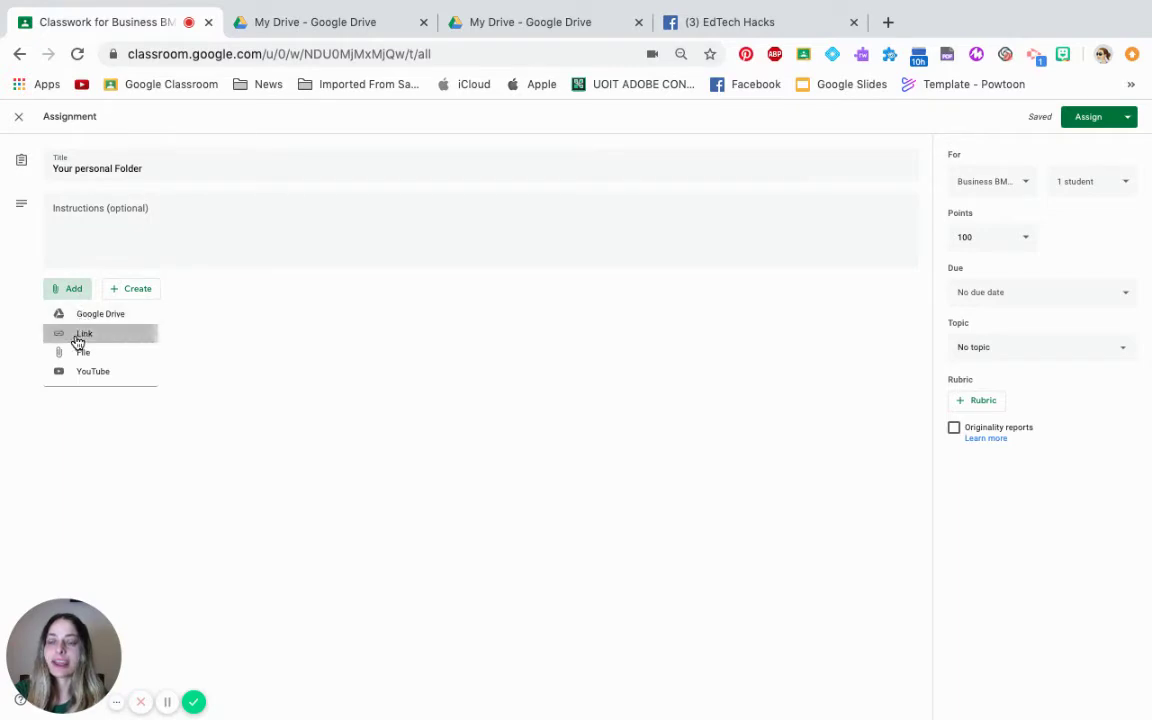
left_click(80, 338)
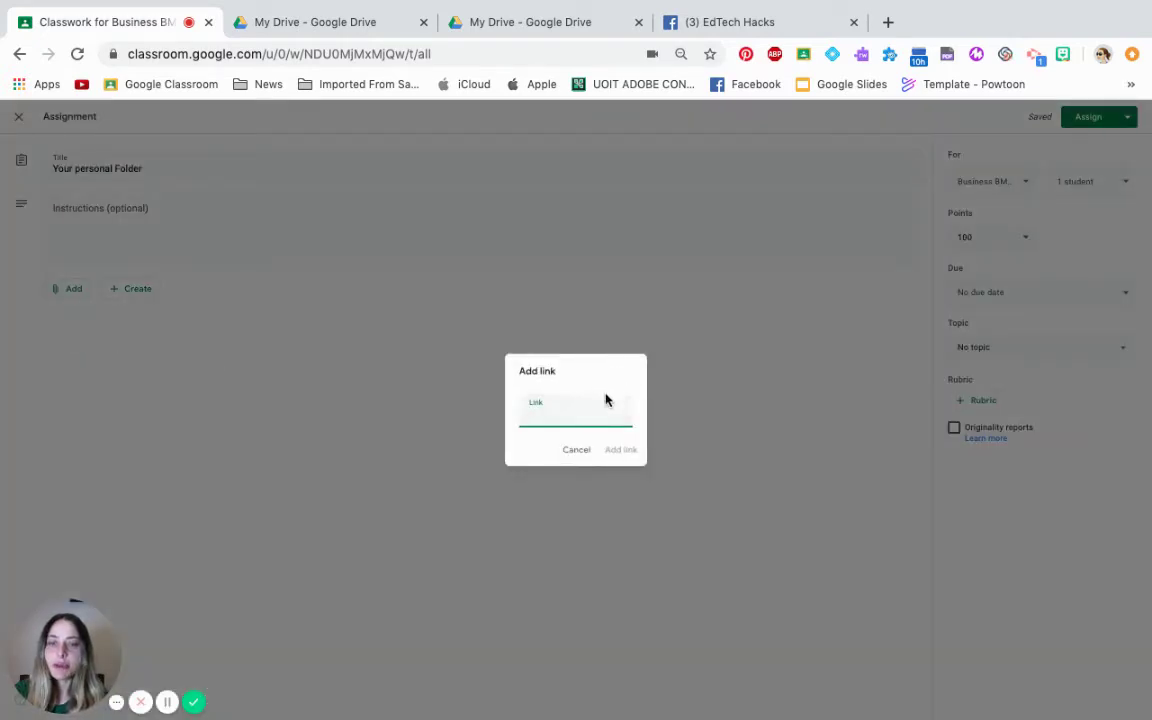
key("ctrl+v")
triple_click(592, 414)
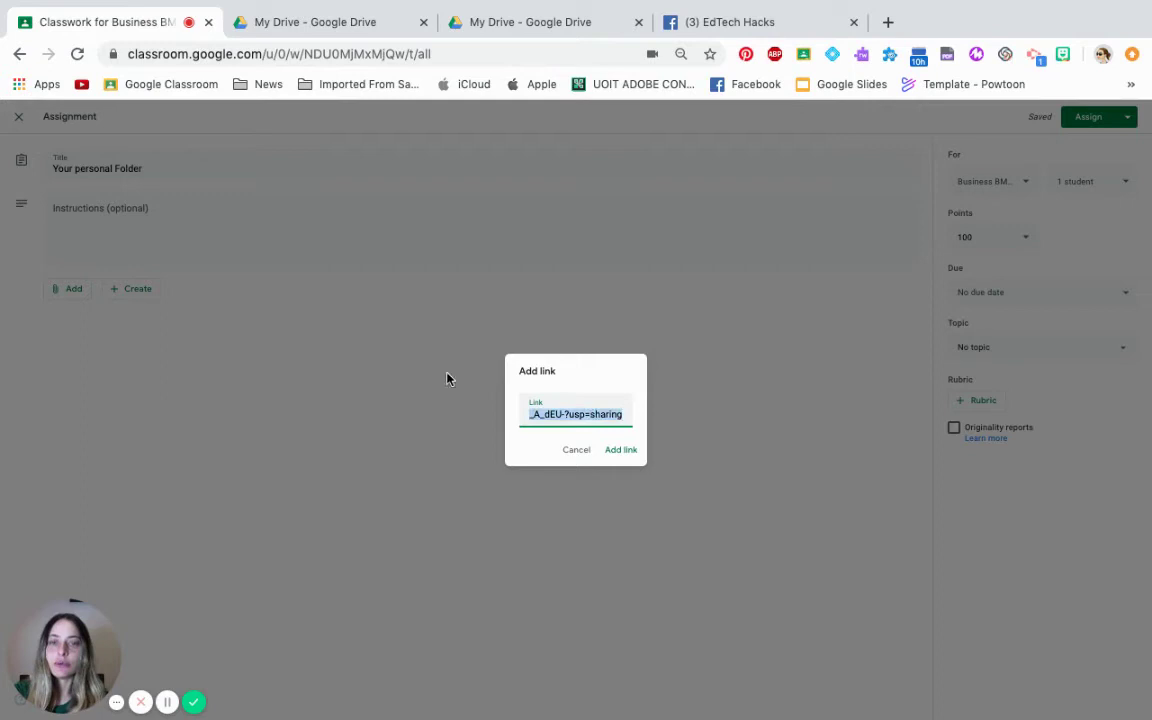
left_click(621, 450)
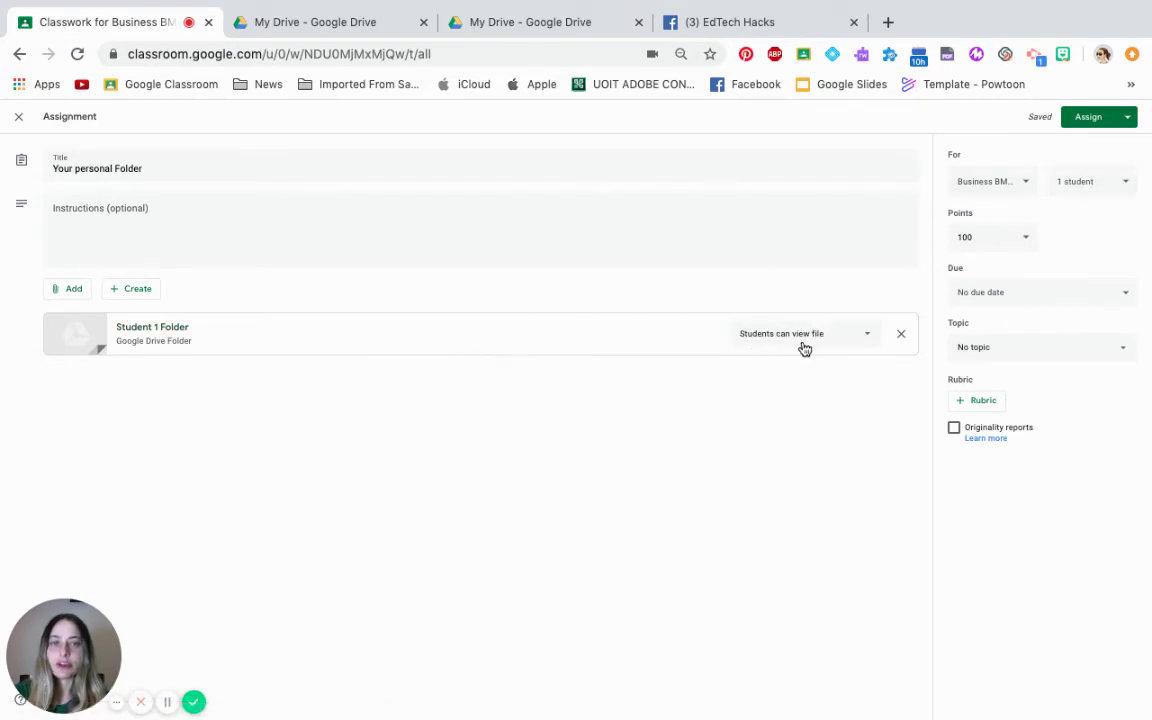
Set Student 1 Folder to 'Students can edit file' and make the assignment ungraded
left_click(867, 342)
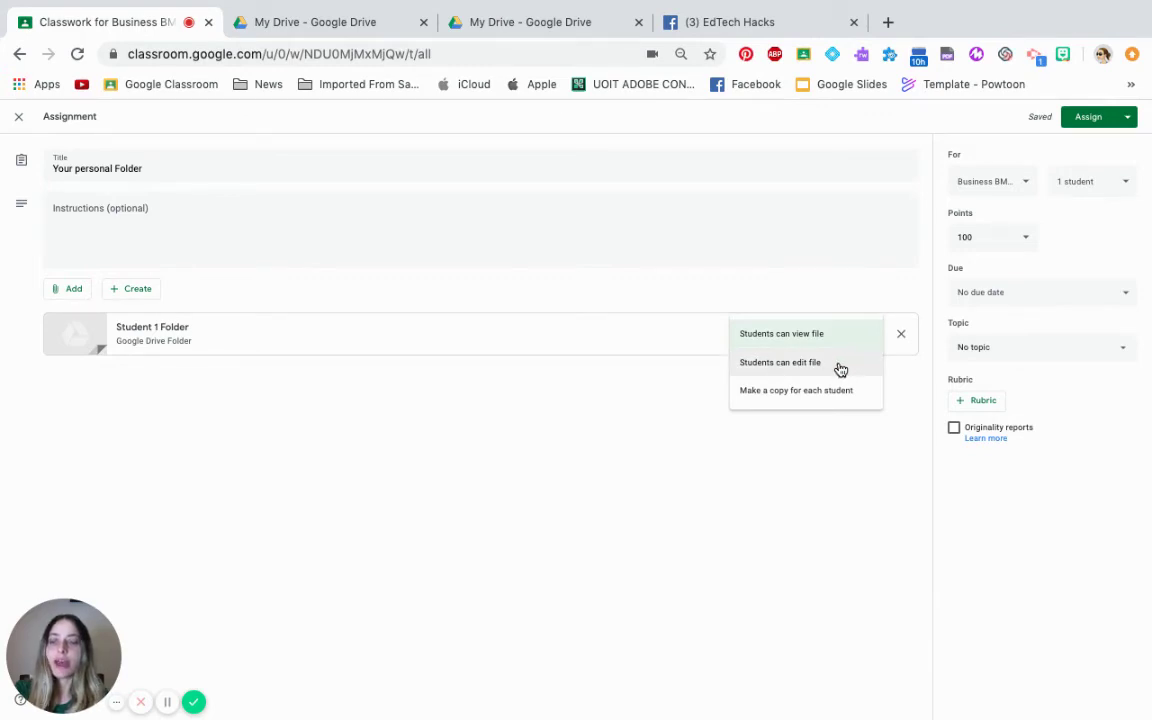
left_click(839, 369)
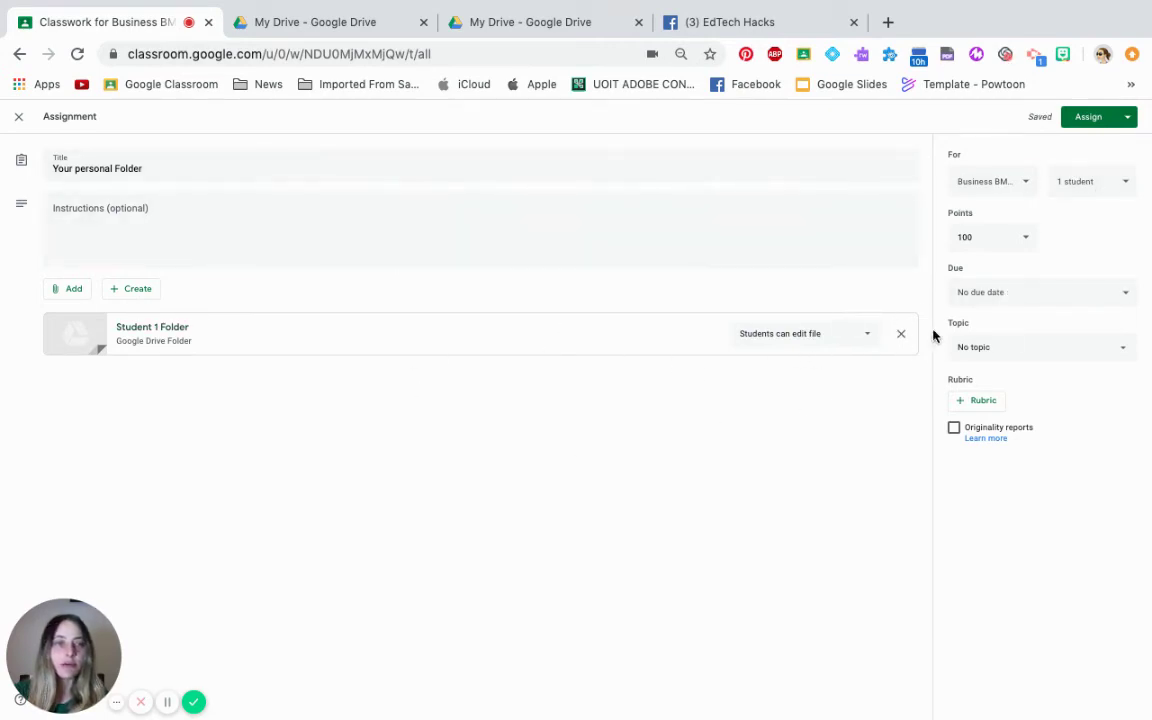
left_click(1021, 247)
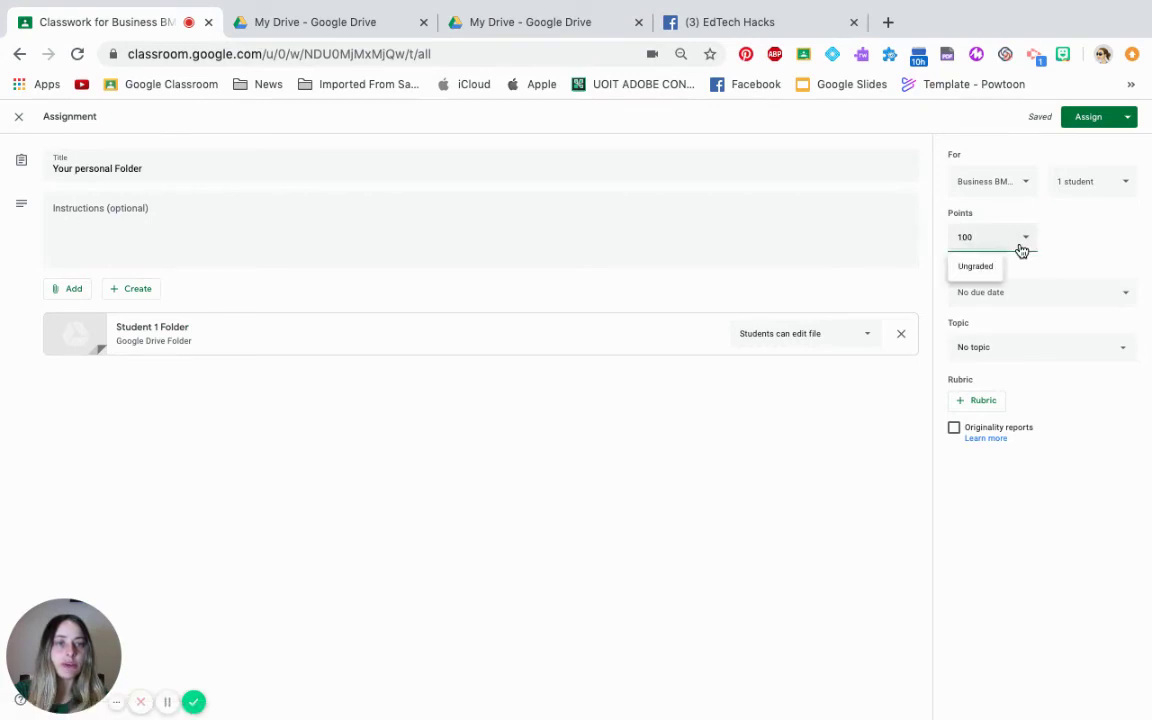
left_click(977, 267)
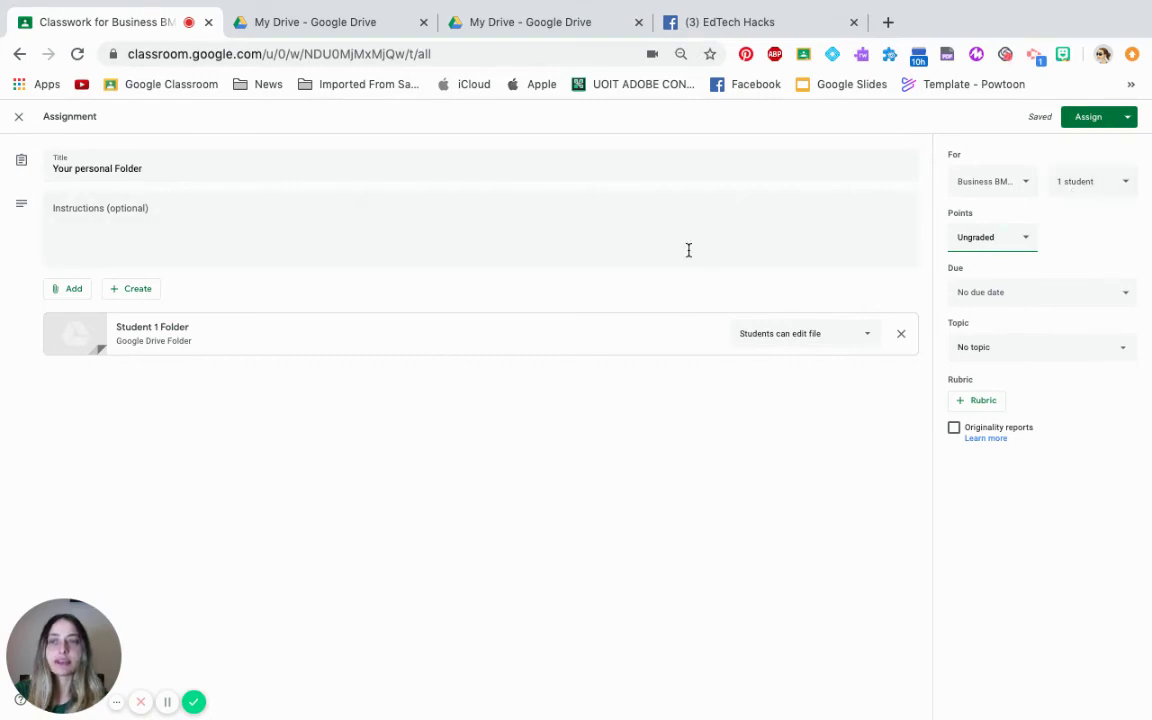
Assign 'Your personal Folder' and expand its post on the Classwork page
left_click(1097, 120)
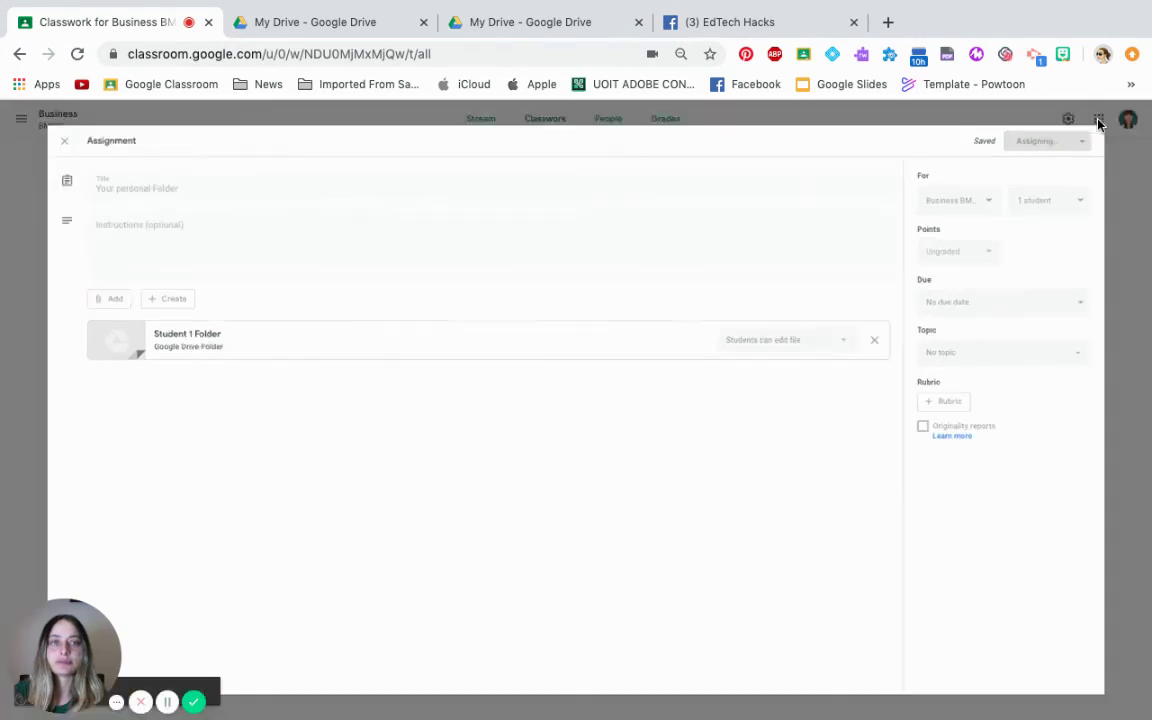
mouse_move(450, 212)
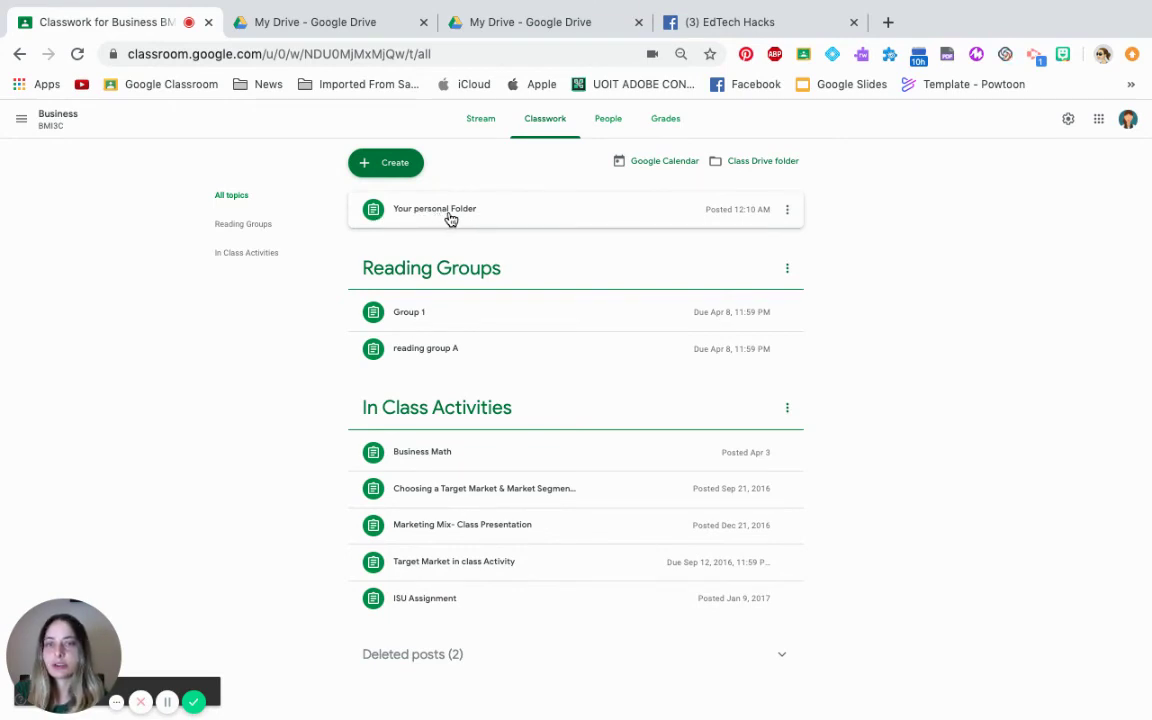
left_click(450, 219)
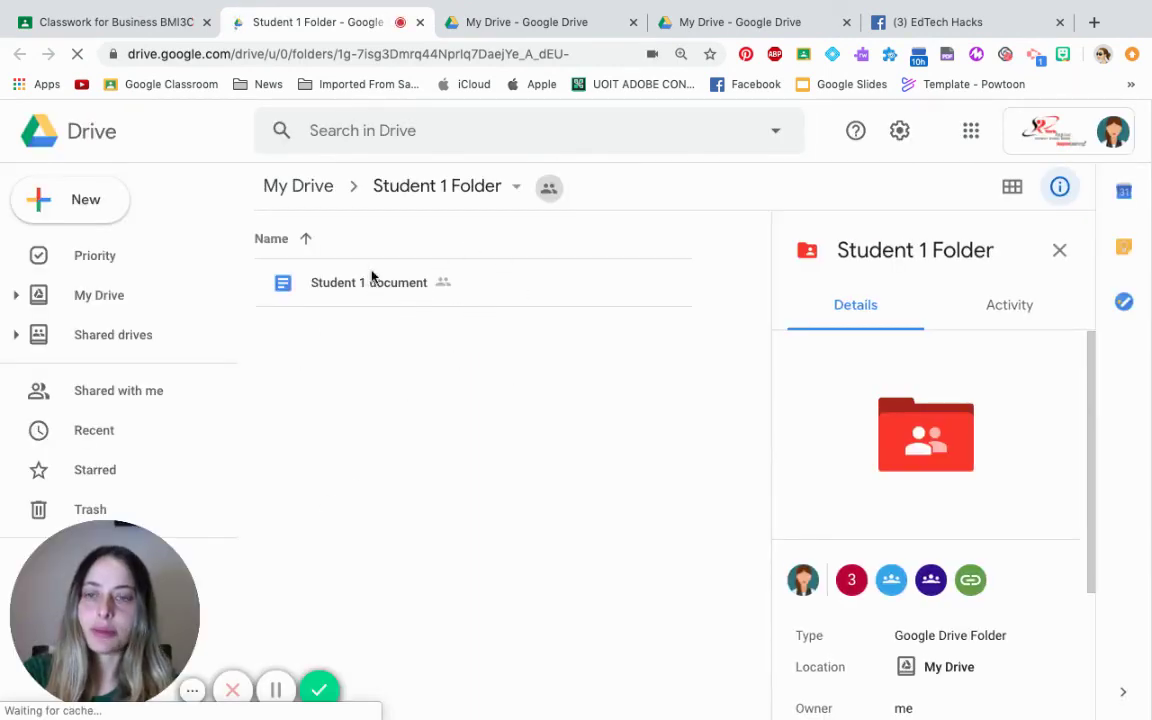
Switch to the EdTech Hacks Facebook group
left_click(912, 22)
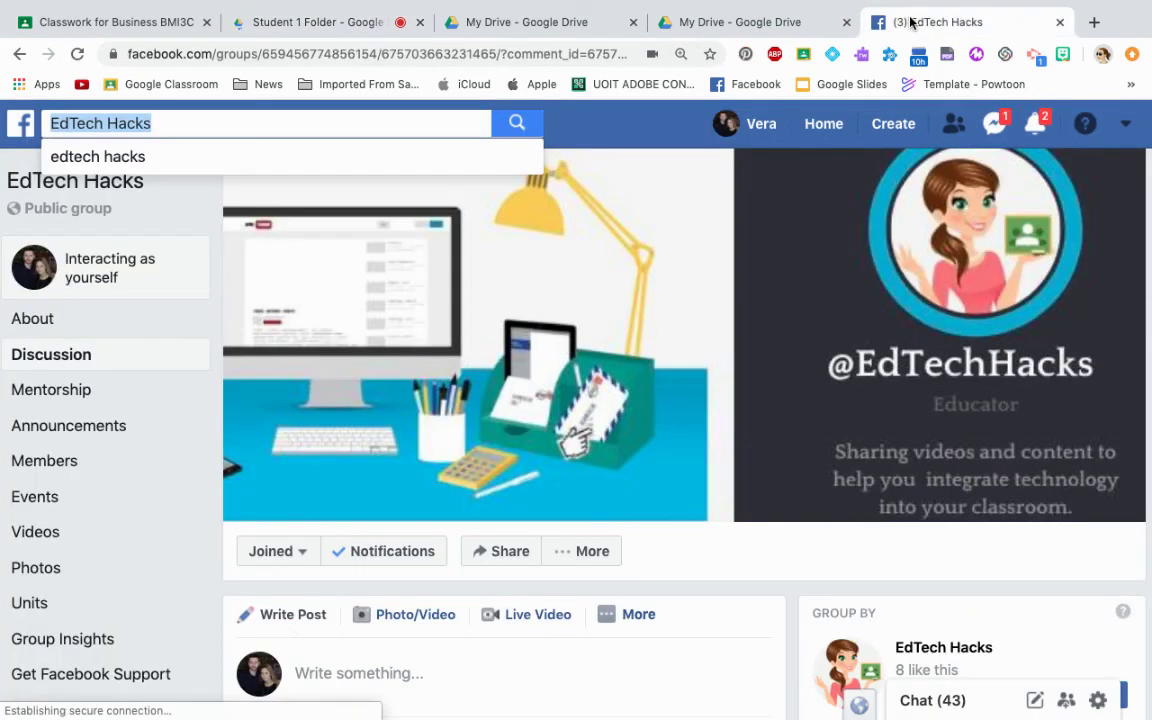